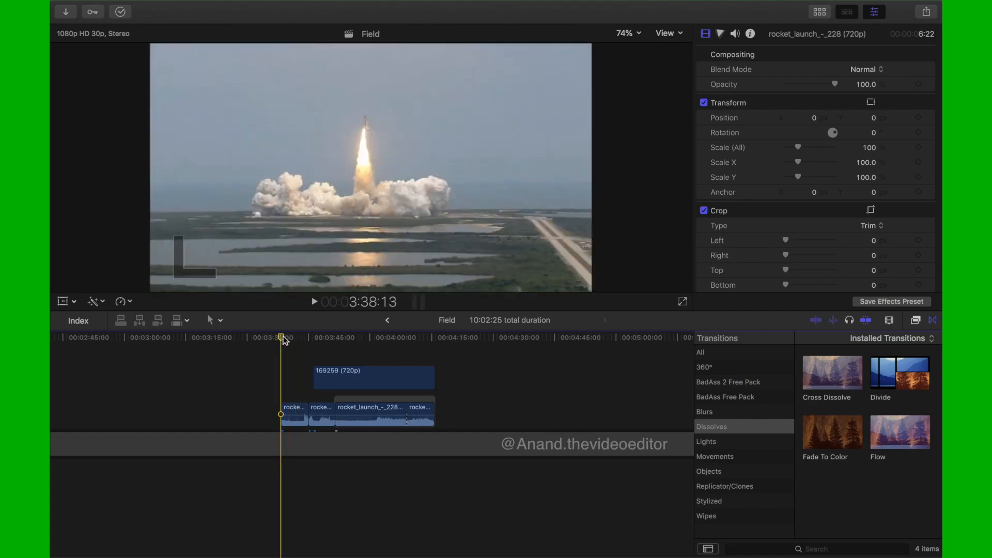
# Preview the unmasked TV clip over the rocket footage, and play the finished TV zoom-out example starting around 1:56 to 2:04
pyautogui.moveTo(284, 337); pyautogui.dragTo(403, 345)
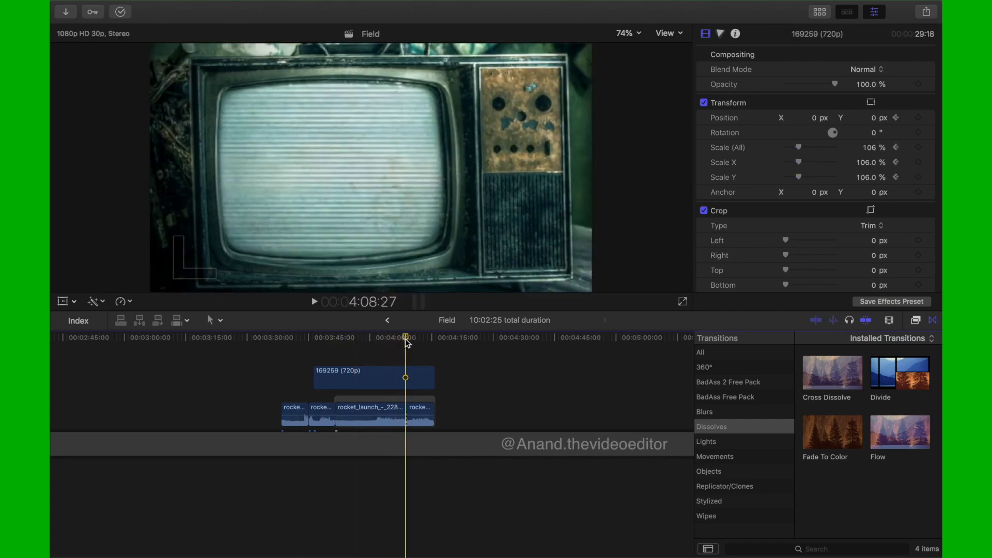
pyautogui.moveTo(405, 339); pyautogui.dragTo(321, 342)
pyautogui.press('super+minus')
pyautogui.press('super+minus')
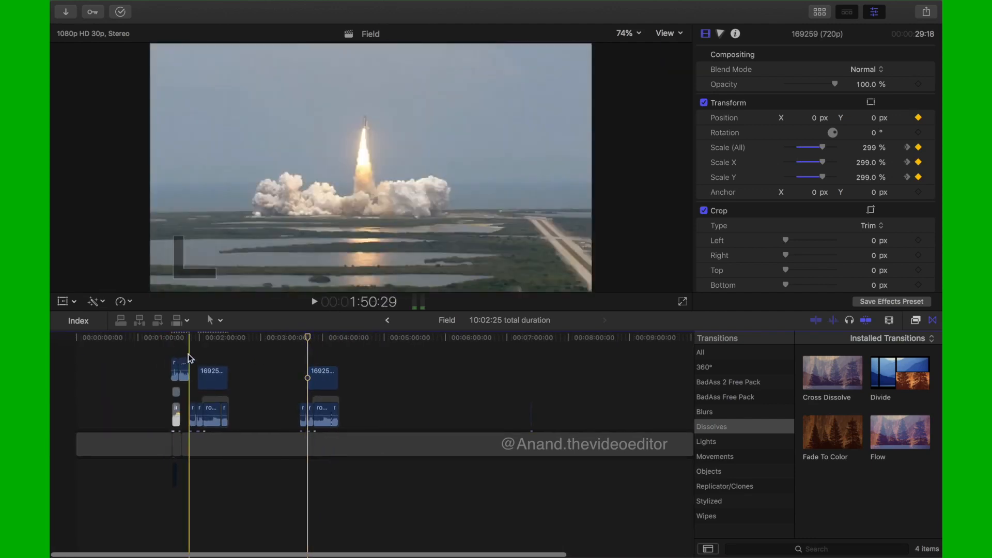
pyautogui.click(206, 357)
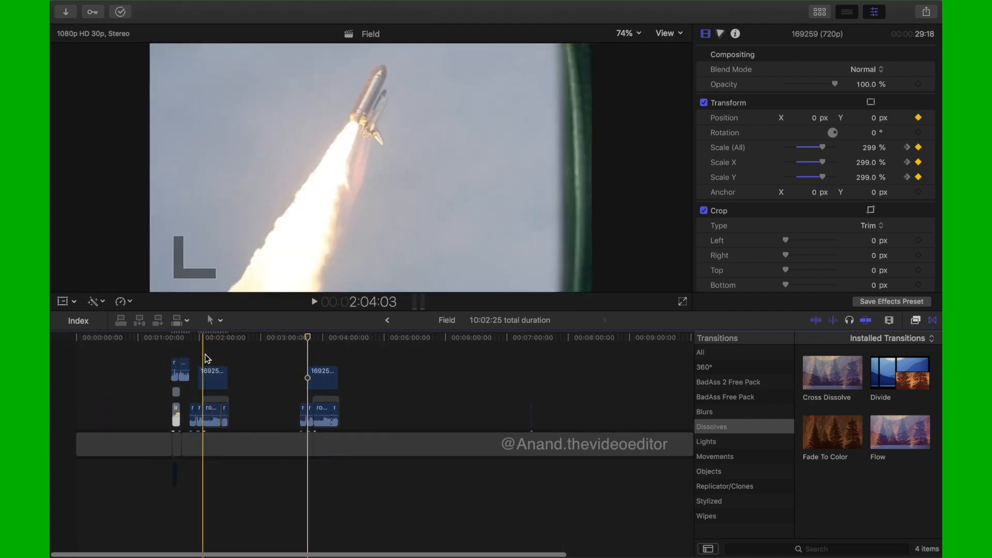
pyautogui.press('space')
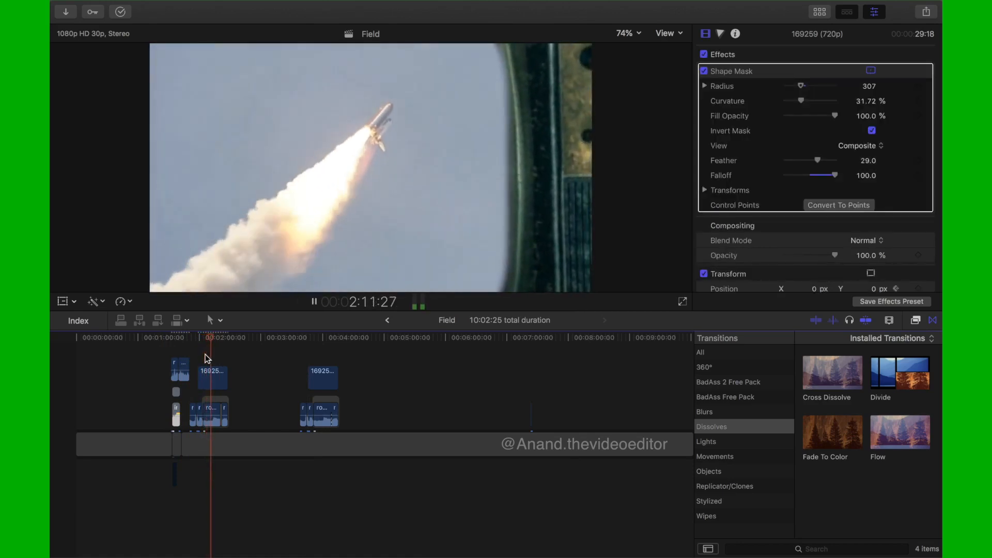
pyautogui.press('space')
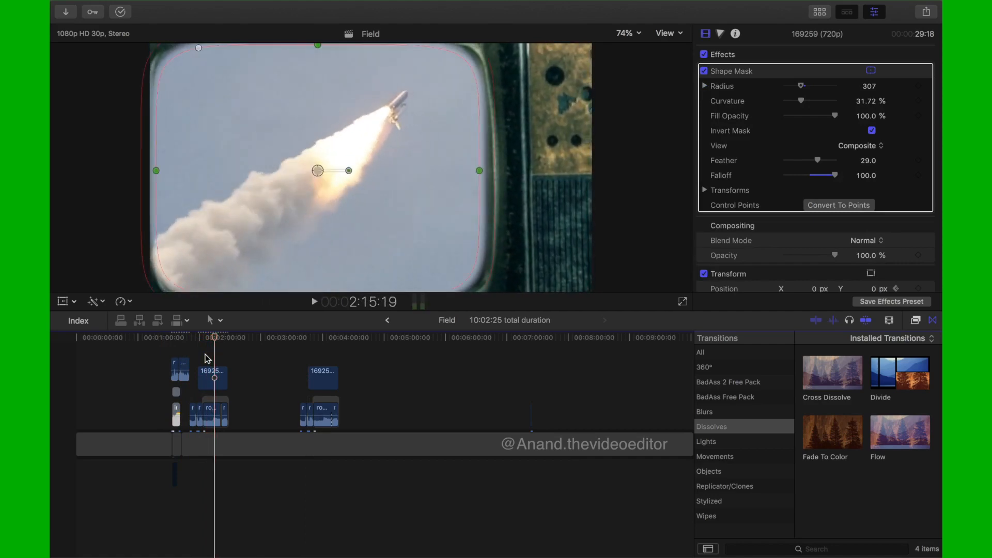
pyautogui.press('j')
pyautogui.press('j')
pyautogui.press('j')
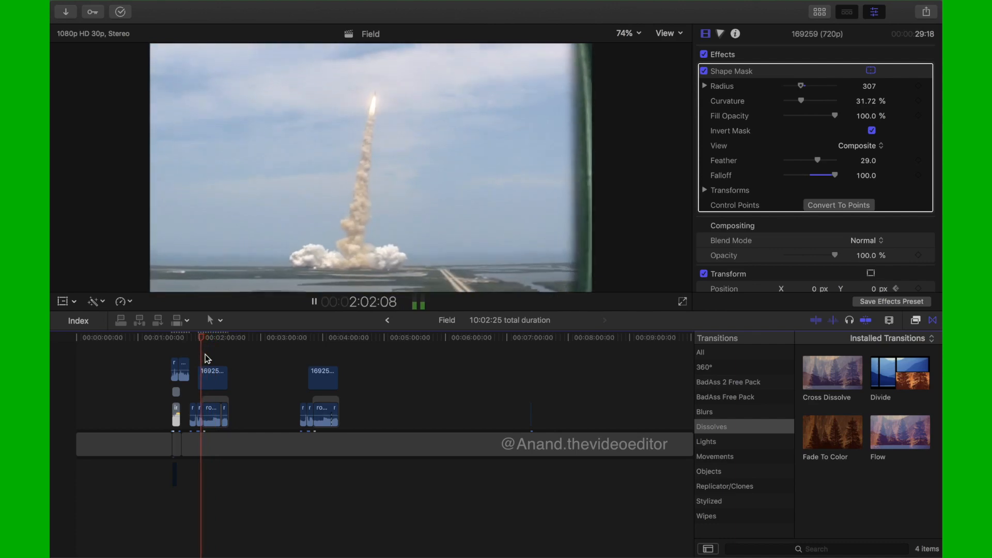
pyautogui.press('space')
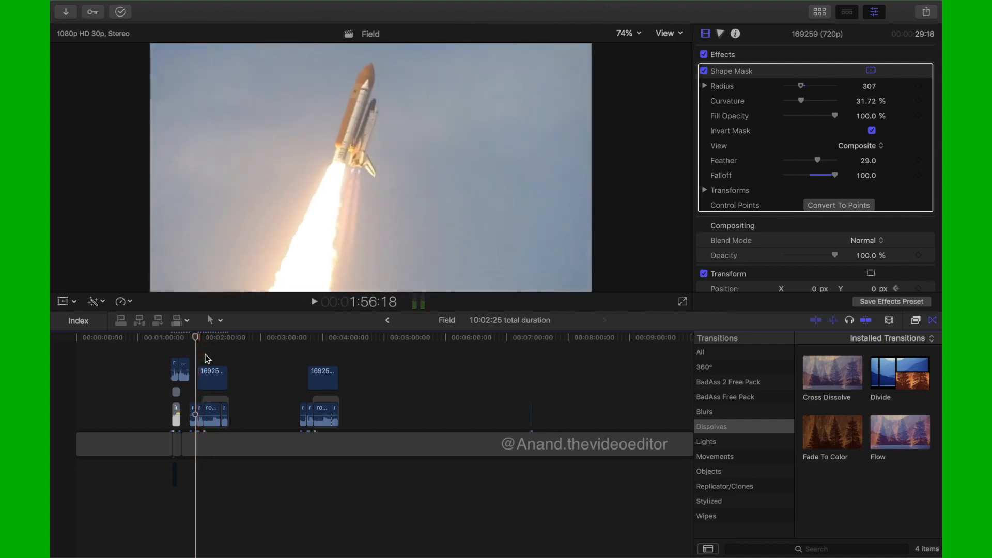
pyautogui.press('space')
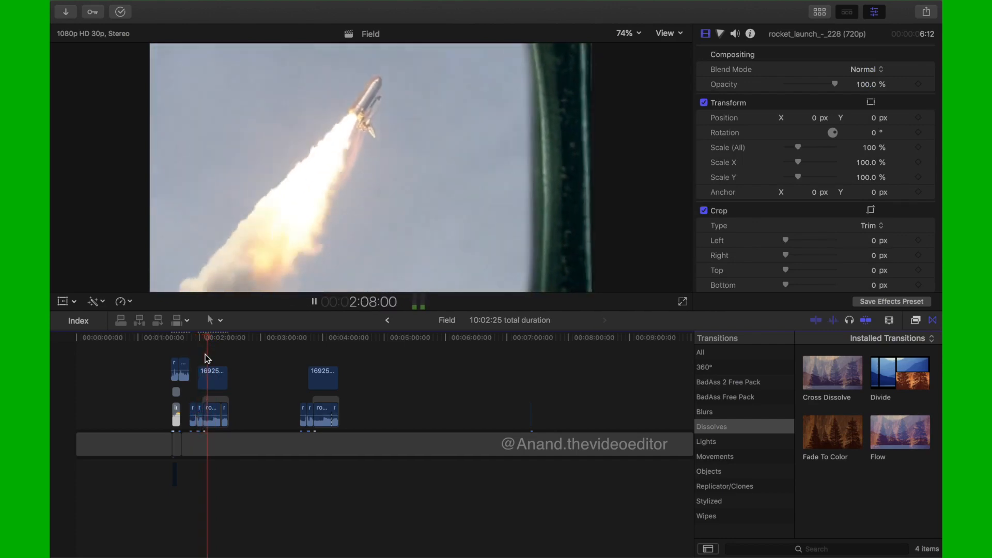
pyautogui.press('space')
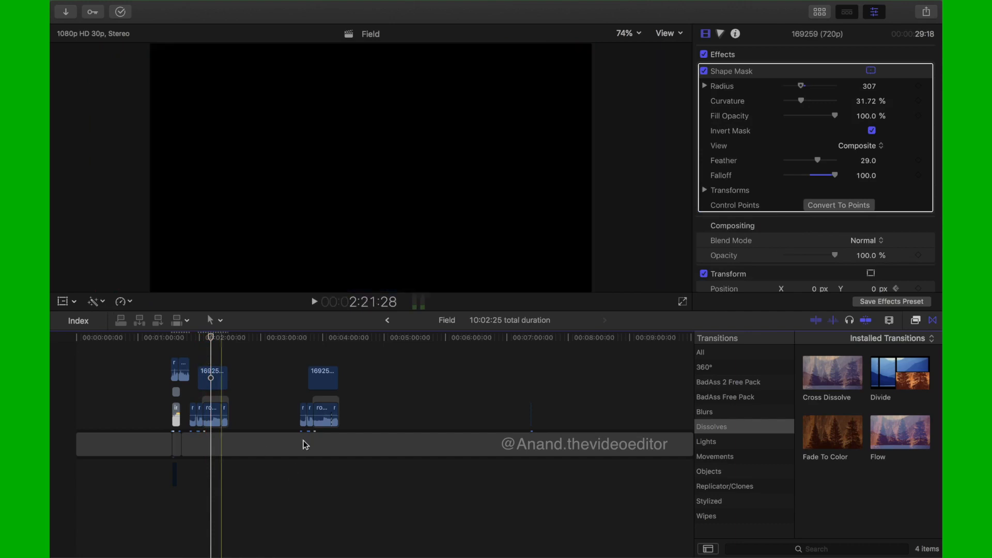
# Examine the working section around 3:45 to 3:51, checking the TV clip's start and its animated scale
pyautogui.click(314, 339)
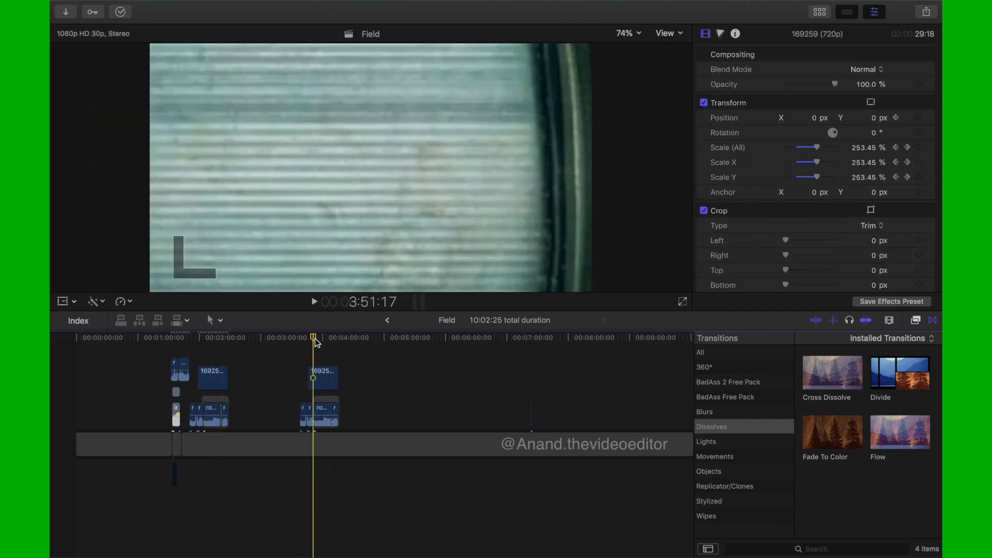
pyautogui.press('super+equal')
pyautogui.press('super+equal')
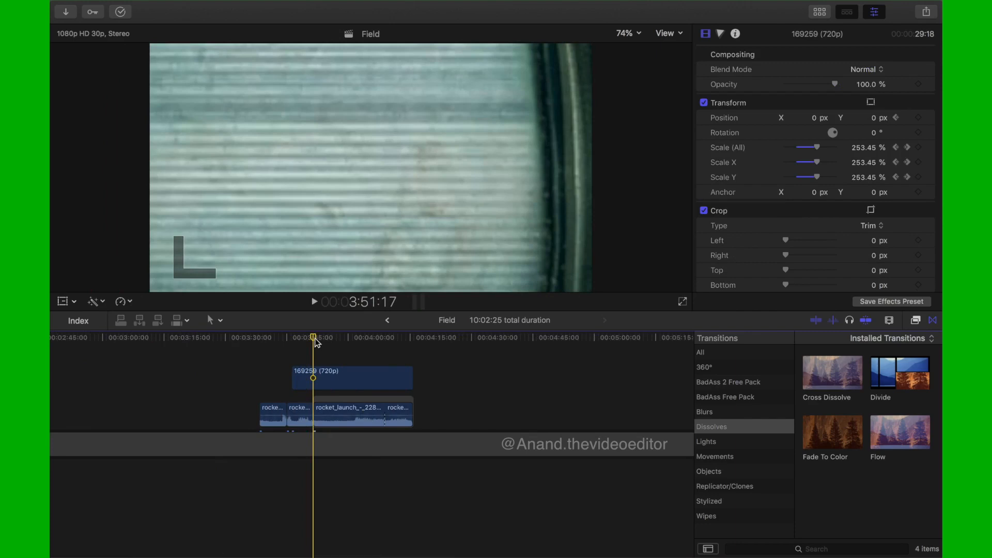
pyautogui.moveTo(312, 336); pyautogui.dragTo(286, 344)
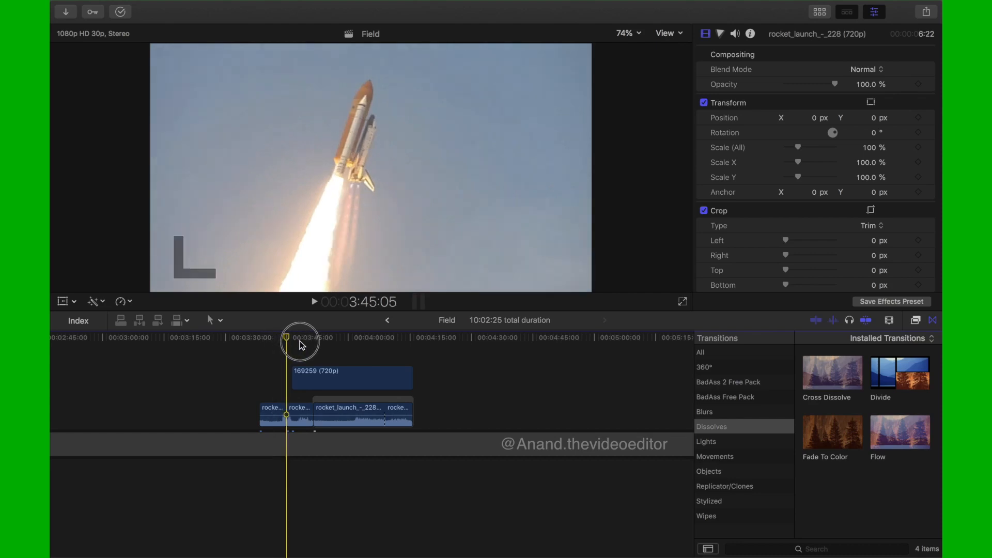
pyautogui.click(292, 339)
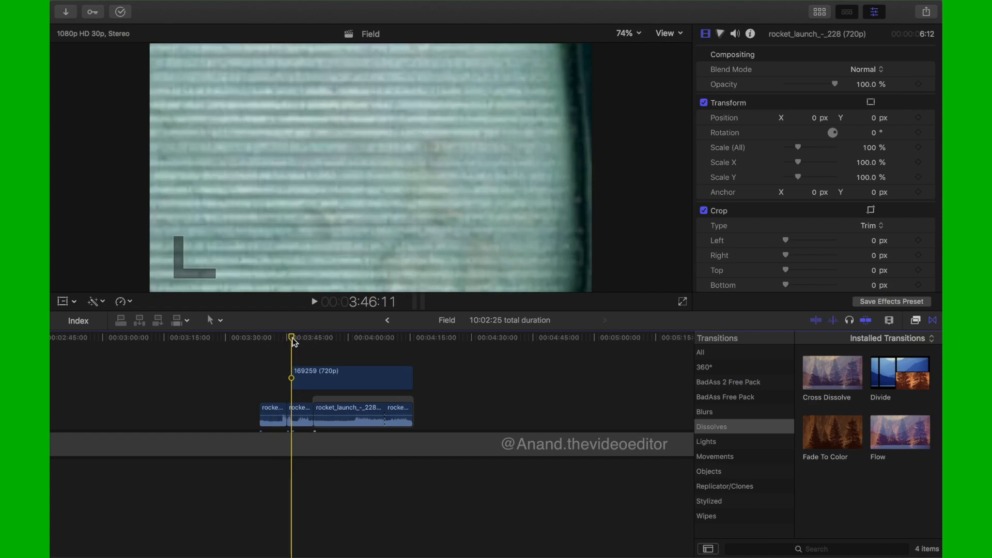
pyautogui.click(313, 342)
pyautogui.click(291, 340)
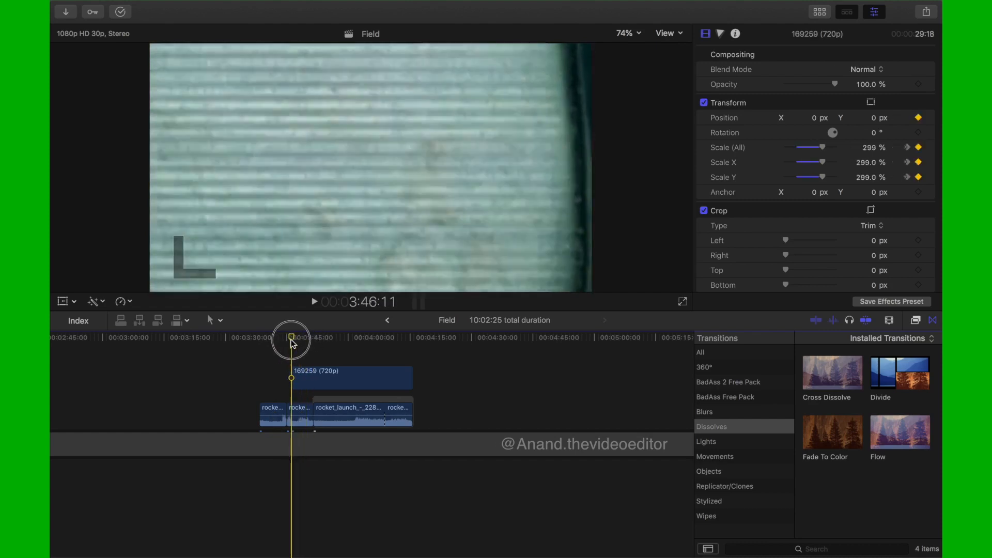
pyautogui.moveTo(293, 342); pyautogui.dragTo(282, 343)
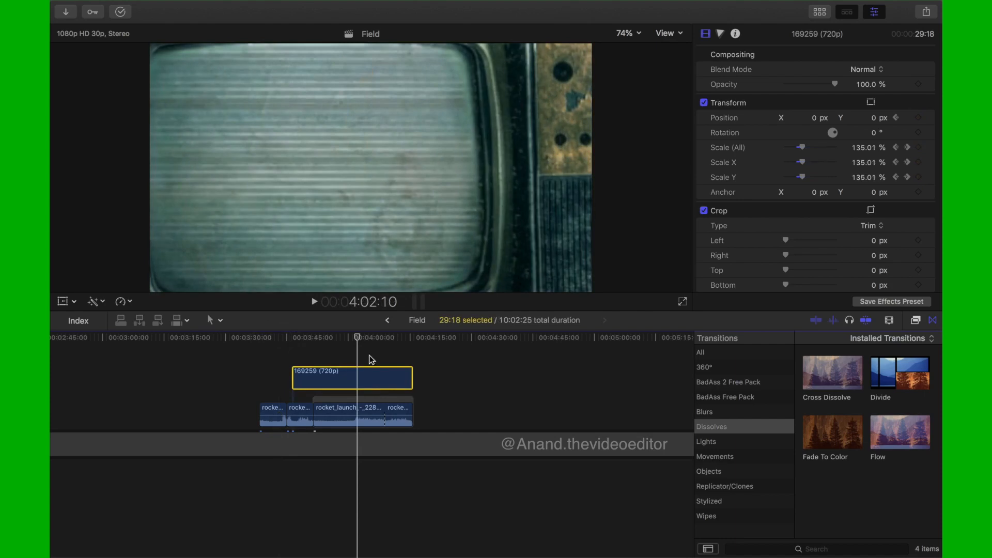
# Reset the scale of the TV clip 169259 (720p) to 100%, clearing its scale keyframes
pyautogui.click(357, 336)
pyautogui.moveTo(357, 336)
pyautogui.mouseDown()
pyautogui.moveTo(288, 337)
pyautogui.moveTo(363, 353)
pyautogui.mouseUp()
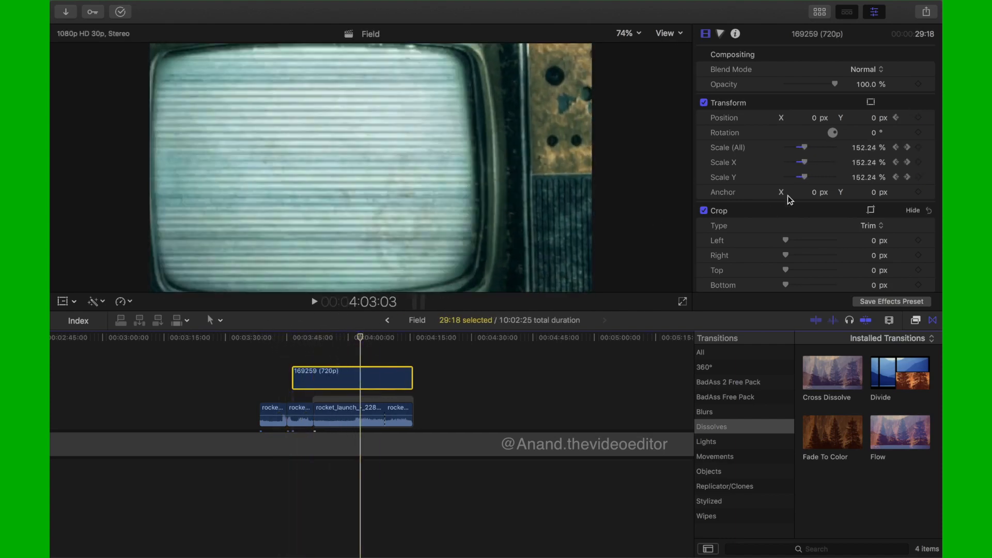
pyautogui.click(927, 148)
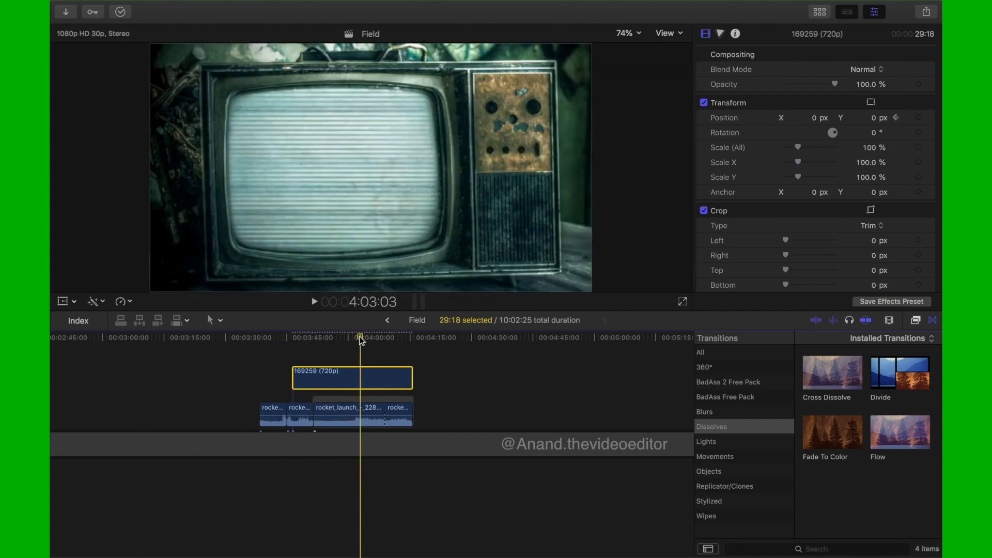
# Position the playhead at about 3:49:19 and apply the Shape Mask effect to the TV clip
pyautogui.click(360, 339)
pyautogui.moveTo(360, 337); pyautogui.dragTo(320, 355)
pyautogui.press('super+equal')
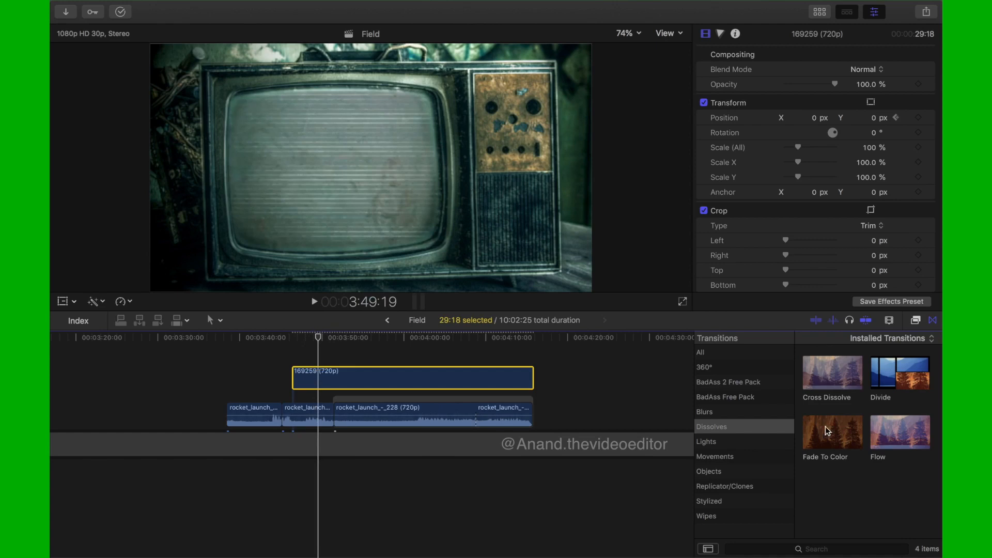
pyautogui.click(917, 321)
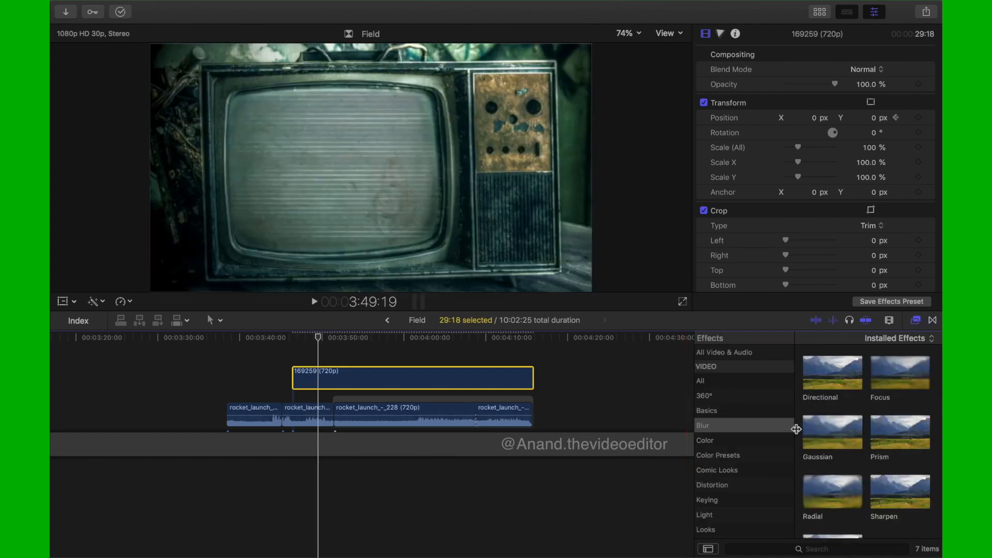
pyautogui.scroll(-2, 770, 461)
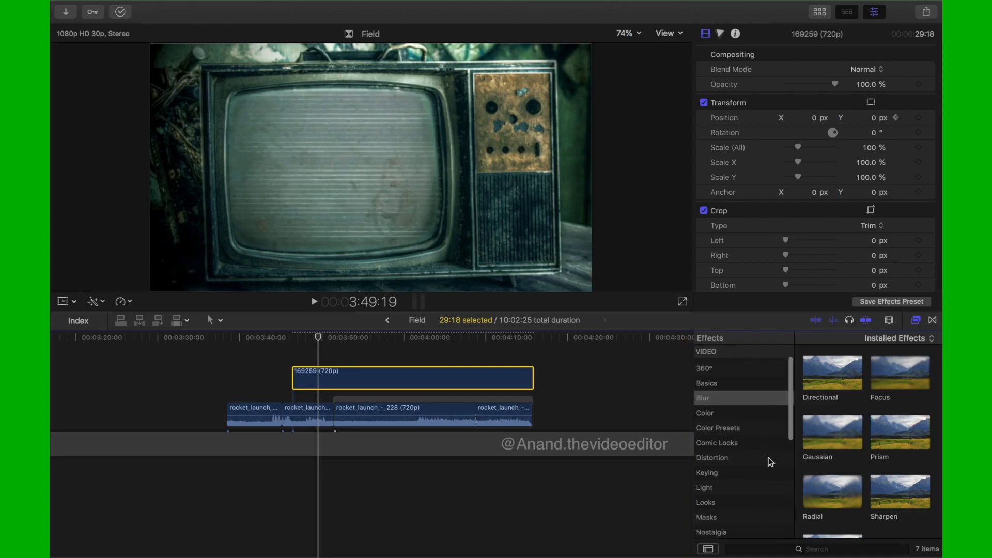
pyautogui.scroll(-5, 770, 462)
pyautogui.click(722, 448)
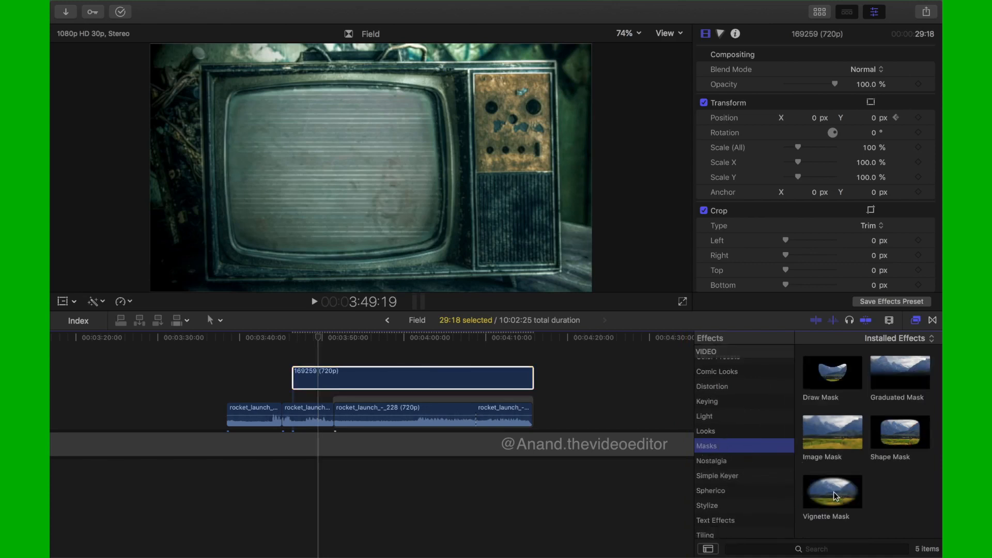
pyautogui.click(901, 435)
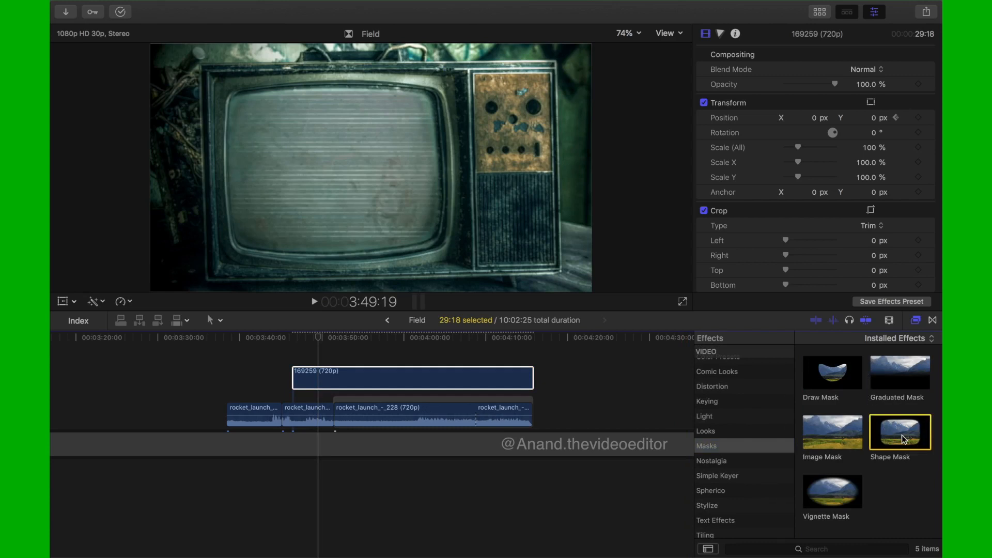
pyautogui.moveTo(901, 435); pyautogui.dragTo(339, 381)
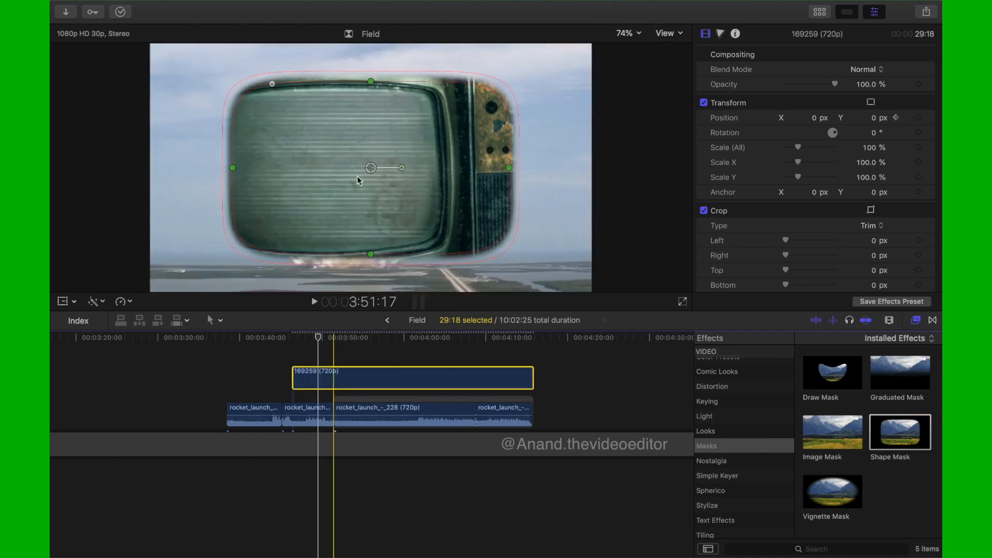
# Centre the shape mask on the TV's screen and shrink it to fit inside the frame, with a radius of about 278
pyautogui.moveTo(371, 171); pyautogui.dragTo(337, 169)
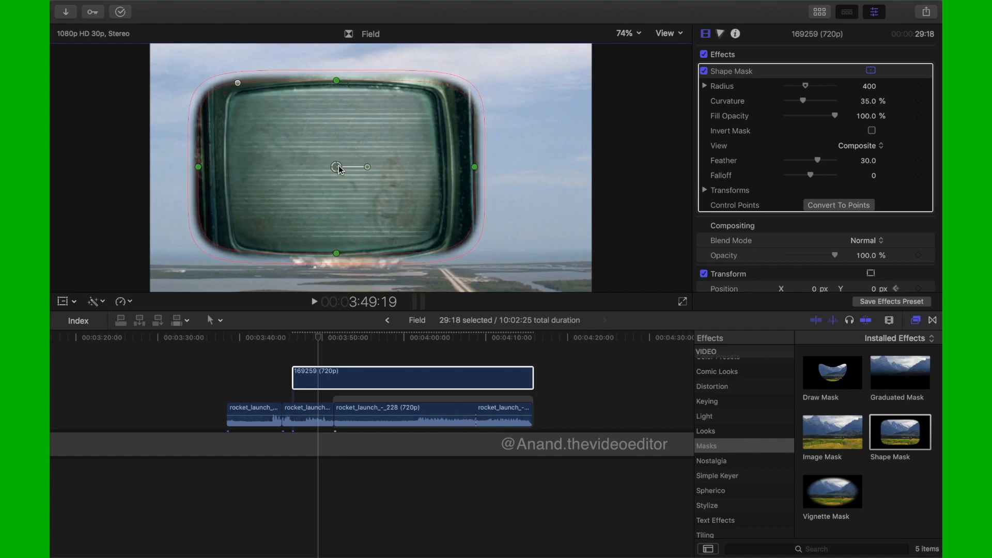
pyautogui.moveTo(473, 172); pyautogui.dragTo(441, 169)
pyautogui.moveTo(336, 83); pyautogui.dragTo(336, 92)
pyautogui.moveTo(441, 168); pyautogui.dragTo(433, 169)
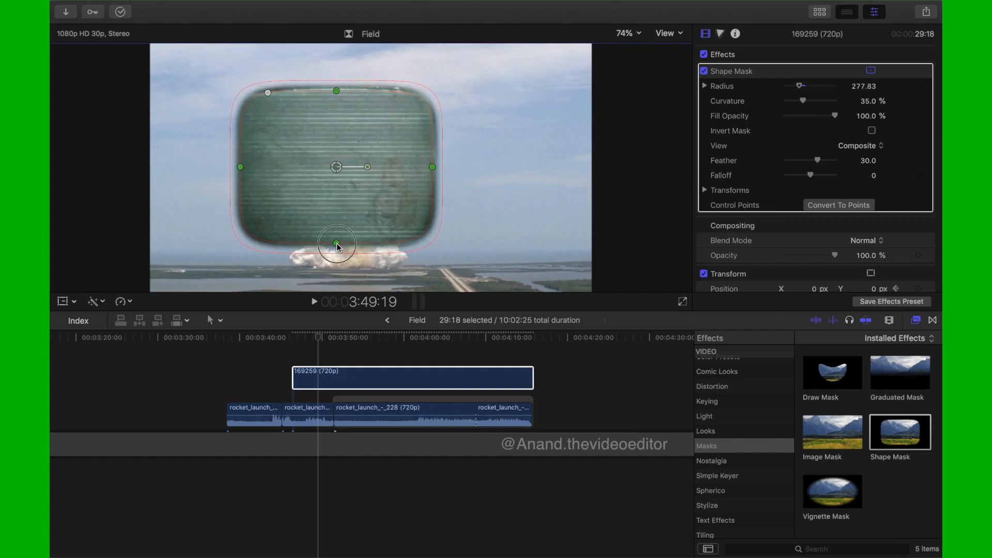
pyautogui.moveTo(336, 243); pyautogui.dragTo(336, 241)
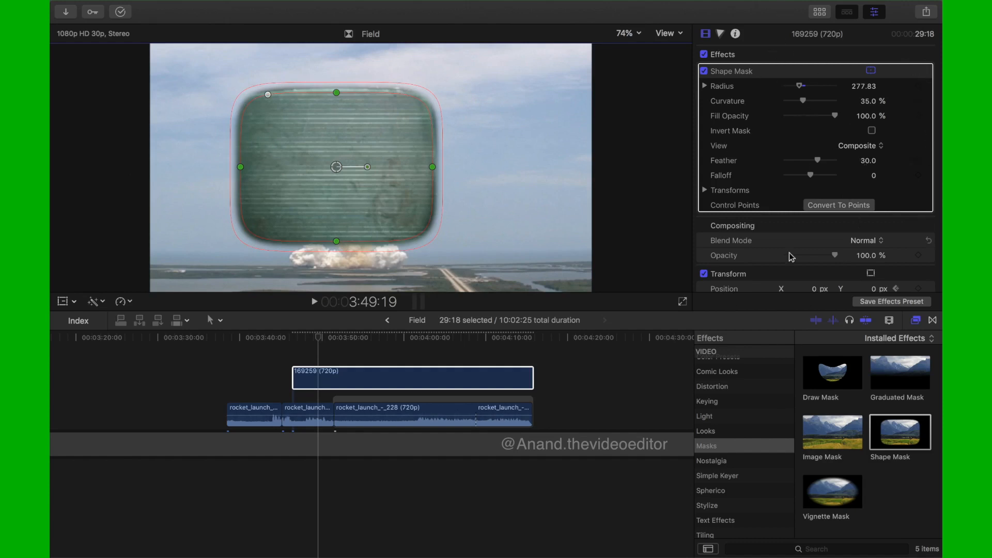
# Invert the shape mask to cut out the TV's screen, and nudge the mask slightly to align it with the frame
pyautogui.scroll(-8, 761, 235)
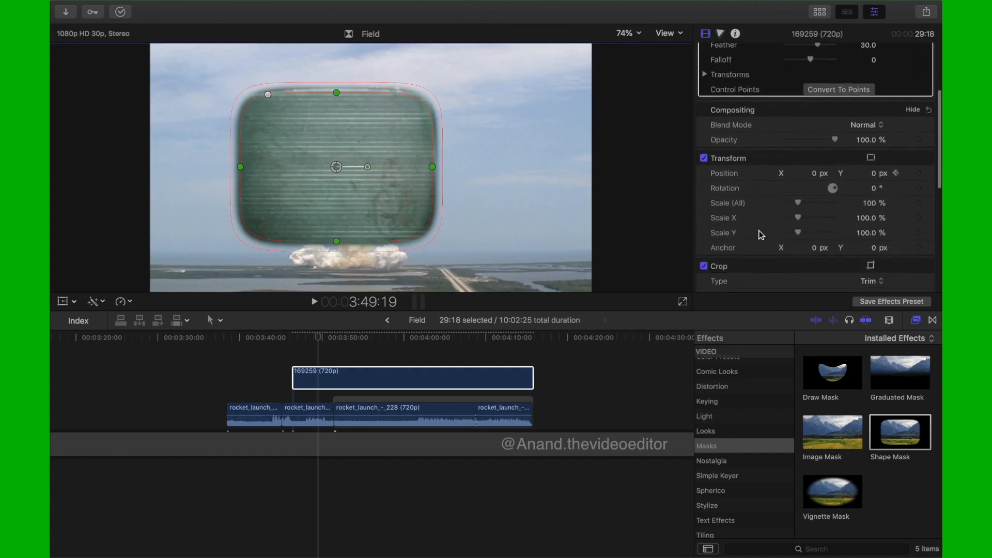
pyautogui.scroll(8, 760, 233)
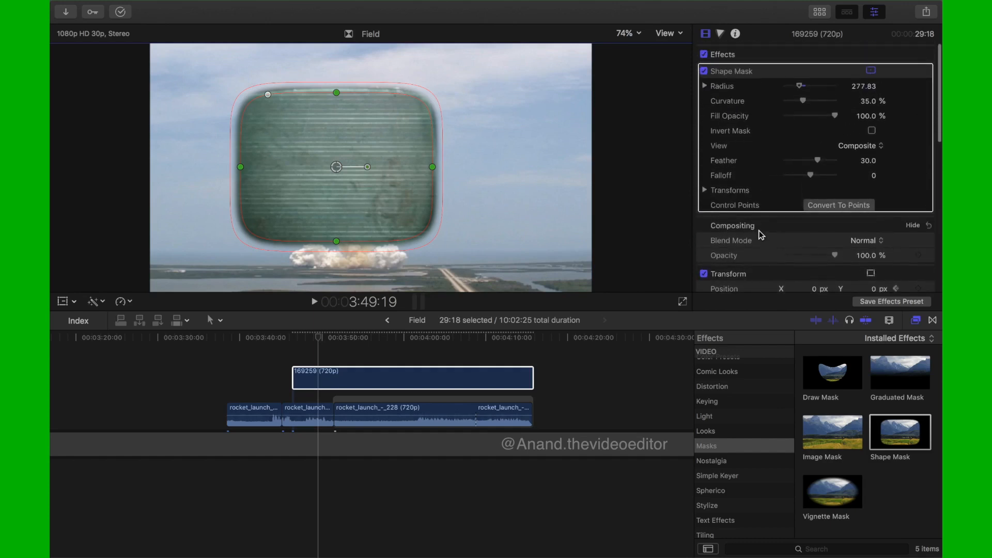
pyautogui.click(794, 70)
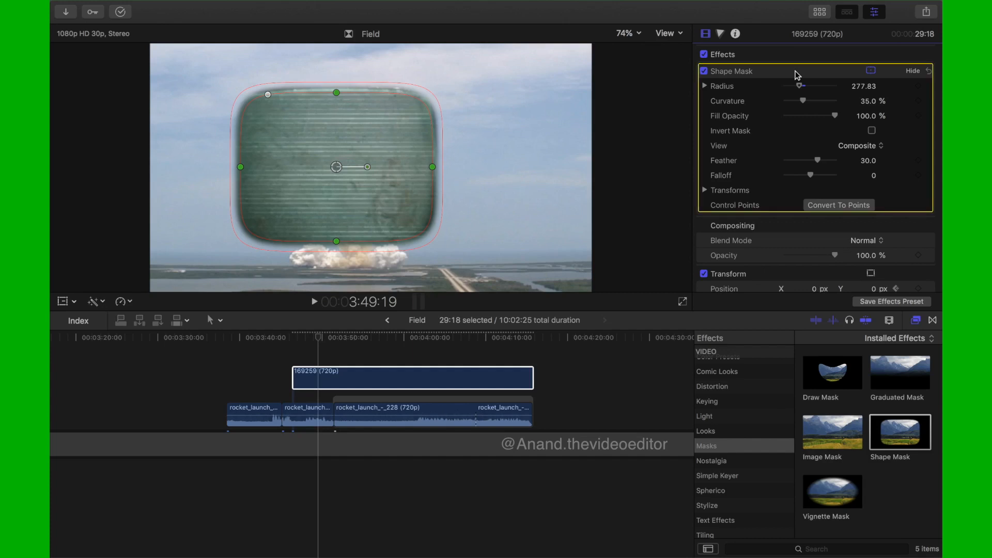
pyautogui.click(871, 131)
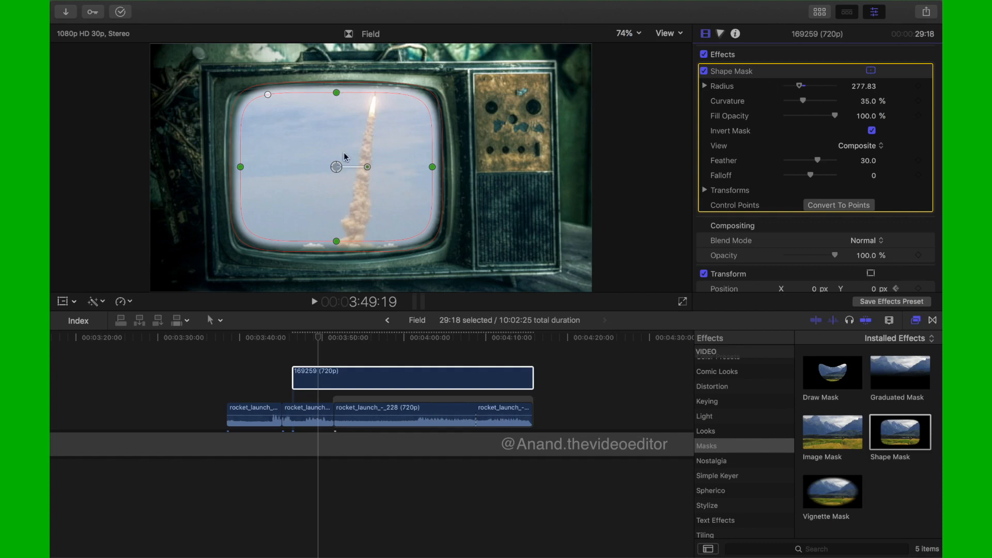
pyautogui.click(437, 170)
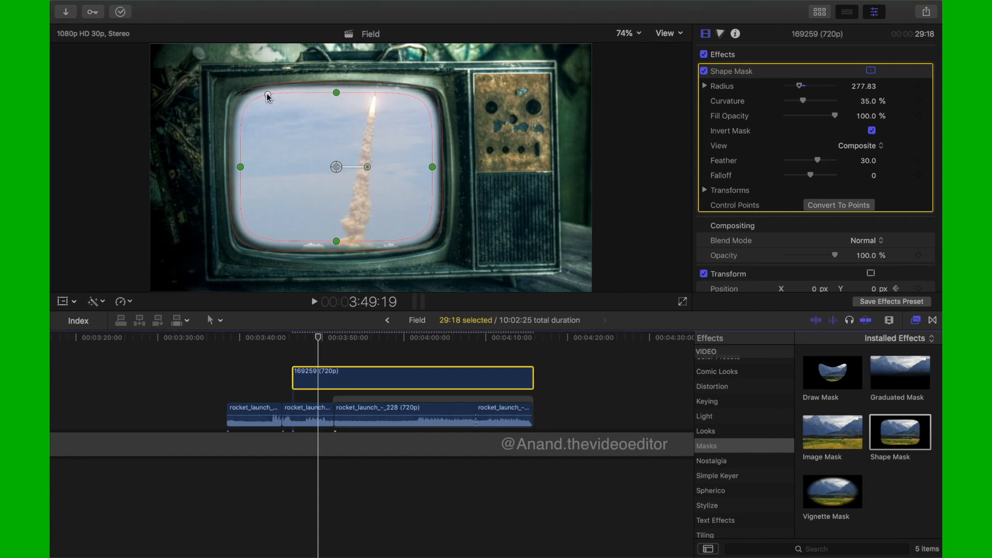
pyautogui.click(334, 171)
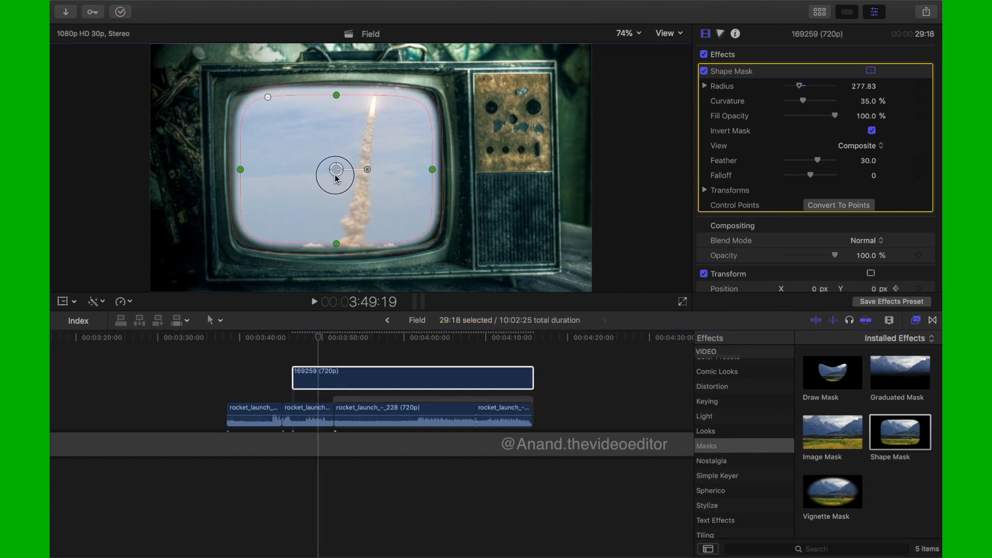
pyautogui.moveTo(334, 168); pyautogui.dragTo(332, 166)
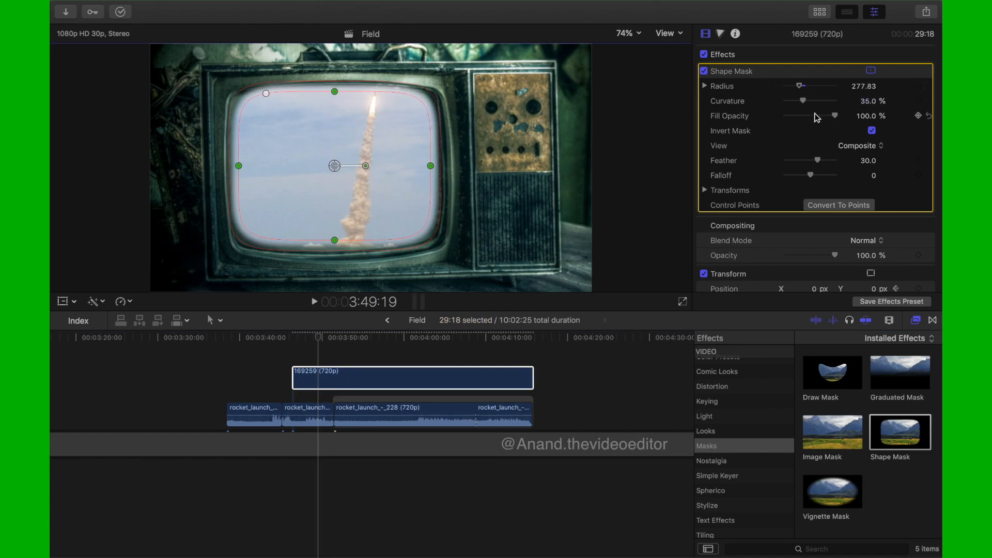
# Set the mask's feather to 37, falloff to -3 and curvature to about 16.47%, and slightly reduce its height
pyautogui.moveTo(819, 164)
pyautogui.mouseDown()
pyautogui.moveTo(827, 169)
pyautogui.moveTo(810, 179)
pyautogui.mouseUp()
pyautogui.moveTo(802, 101); pyautogui.dragTo(796, 102)
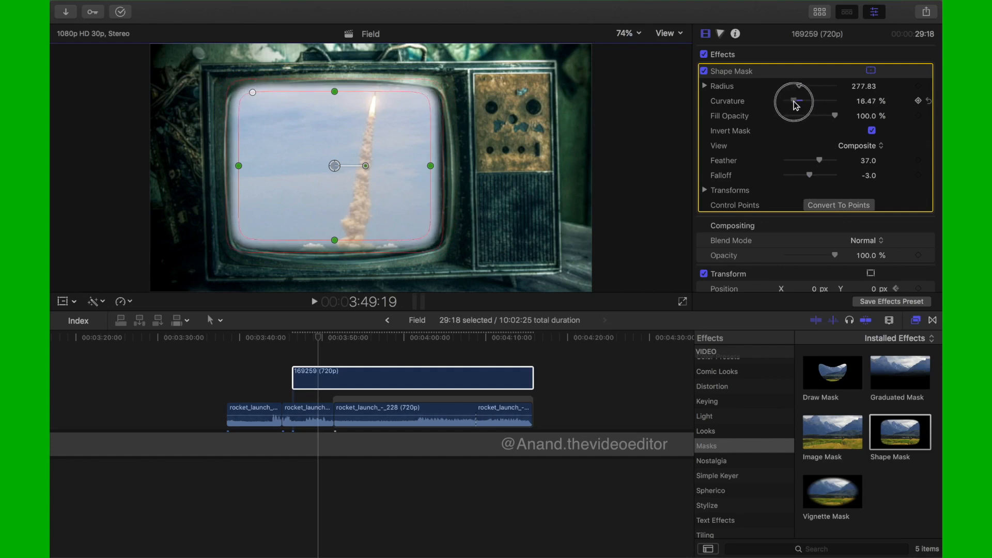
pyautogui.moveTo(334, 91); pyautogui.dragTo(335, 97)
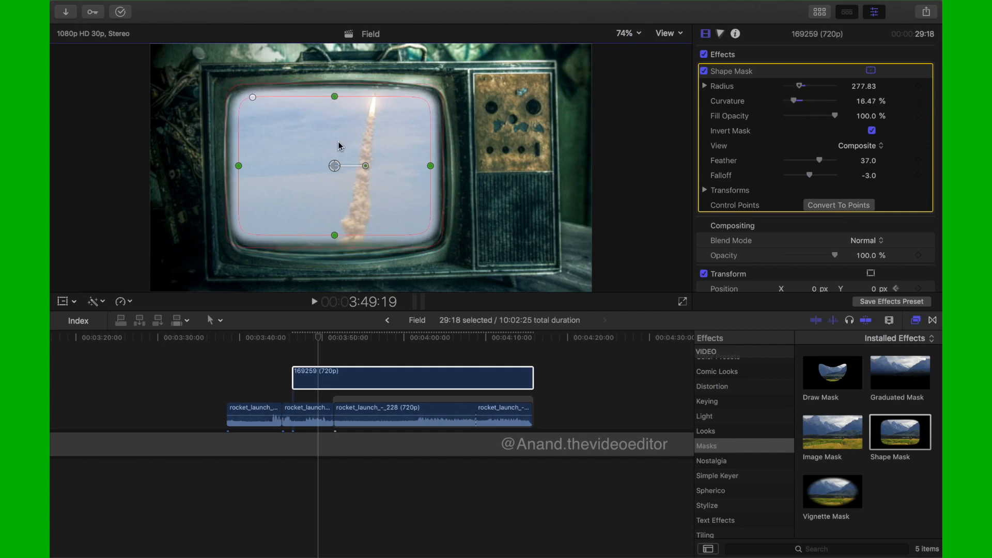
# Nudge the shape mask slightly downward to align it with the TV's screen
pyautogui.moveTo(335, 169)
pyautogui.mouseDown()
pyautogui.moveTo(346, 182)
pyautogui.moveTo(335, 173)
pyautogui.mouseUp()
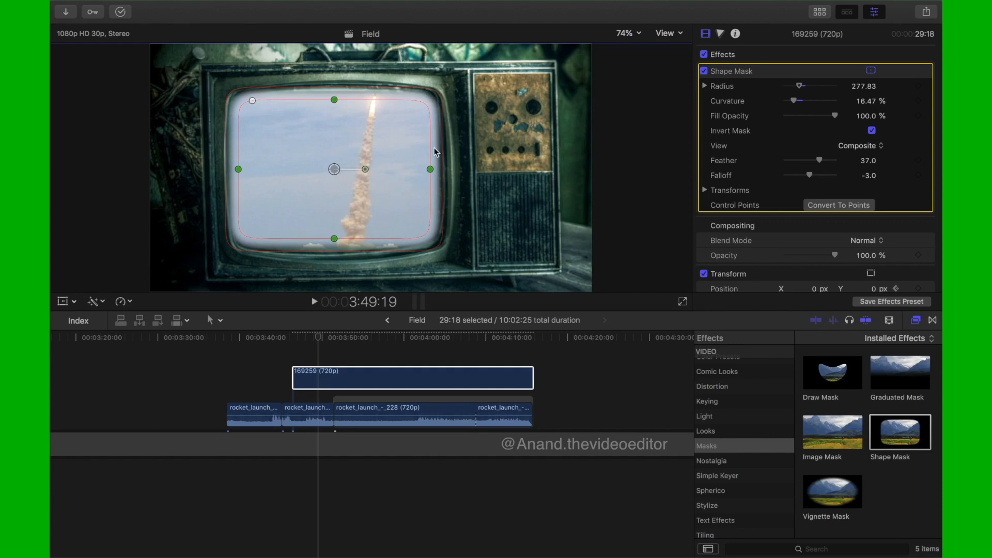
pyautogui.press('super+2')
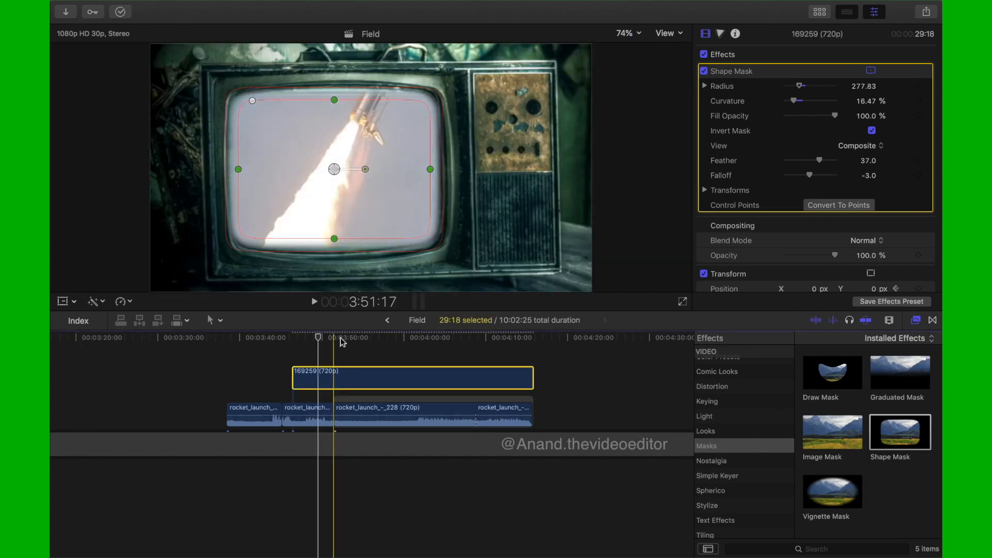
pyautogui.click(325, 348)
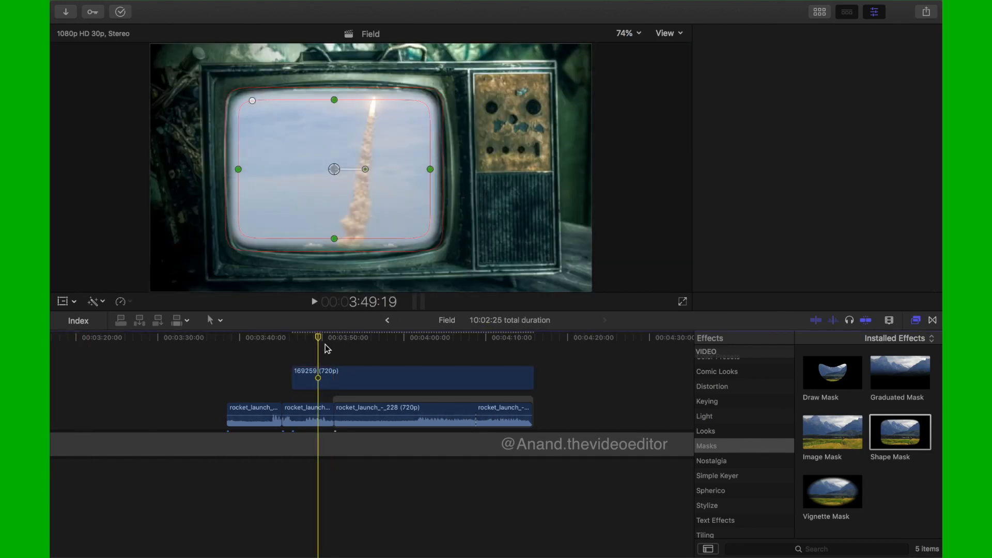
# Set the TV clip's overall scale to 400% at its first frame, about 3:46:11, and add a scale keyframe there
pyautogui.press('c')
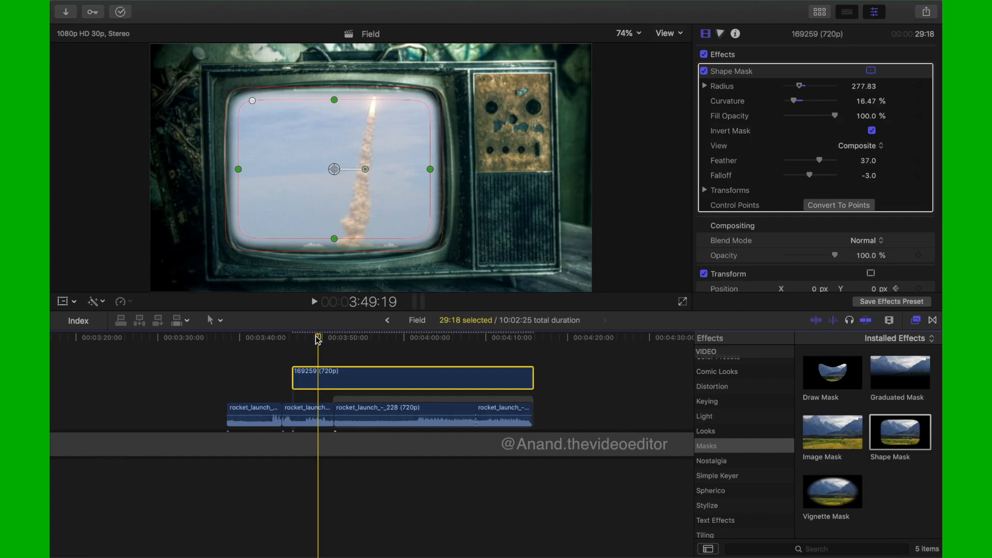
pyautogui.moveTo(320, 336); pyautogui.dragTo(295, 348)
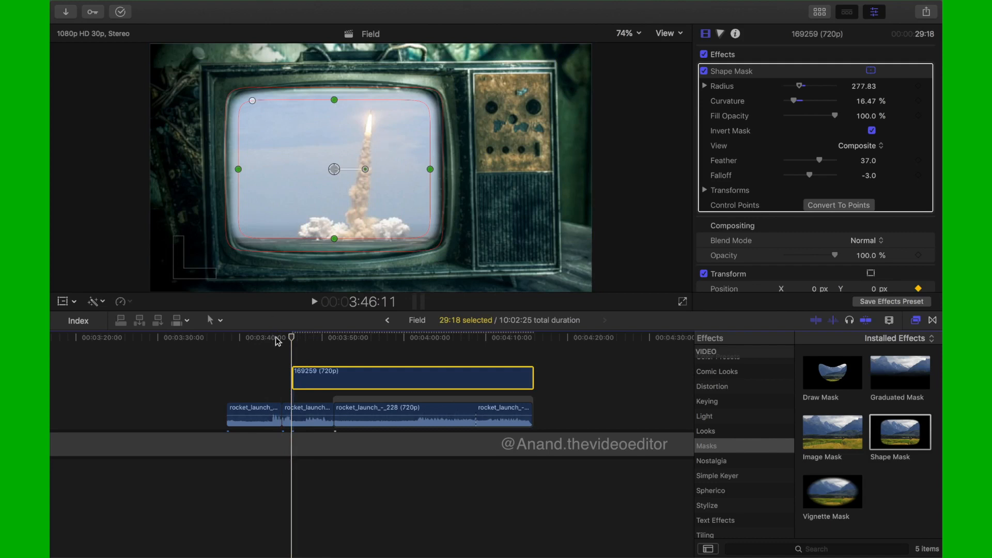
pyautogui.click(295, 373)
pyautogui.scroll(-5, 762, 252)
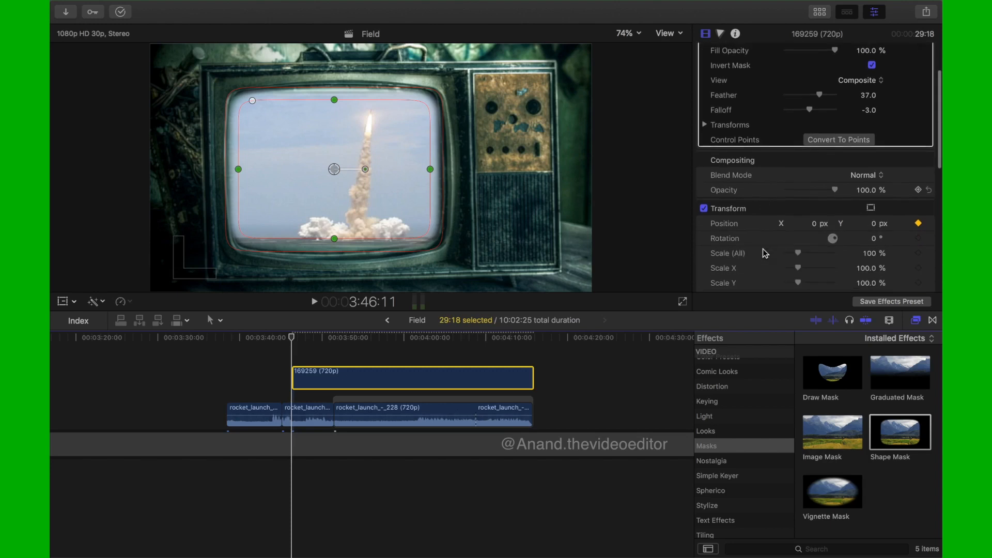
pyautogui.scroll(-3, 763, 250)
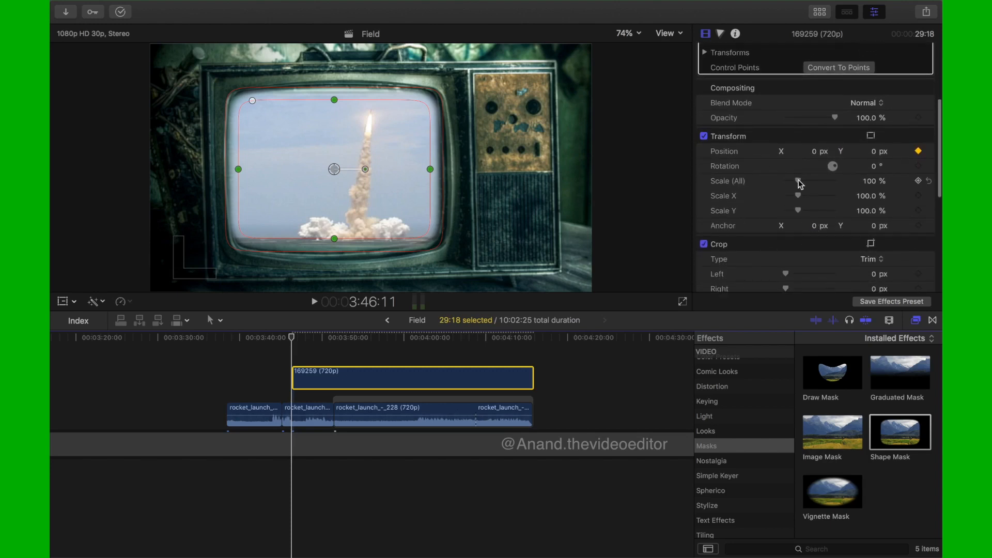
pyautogui.moveTo(799, 181); pyautogui.dragTo(835, 205)
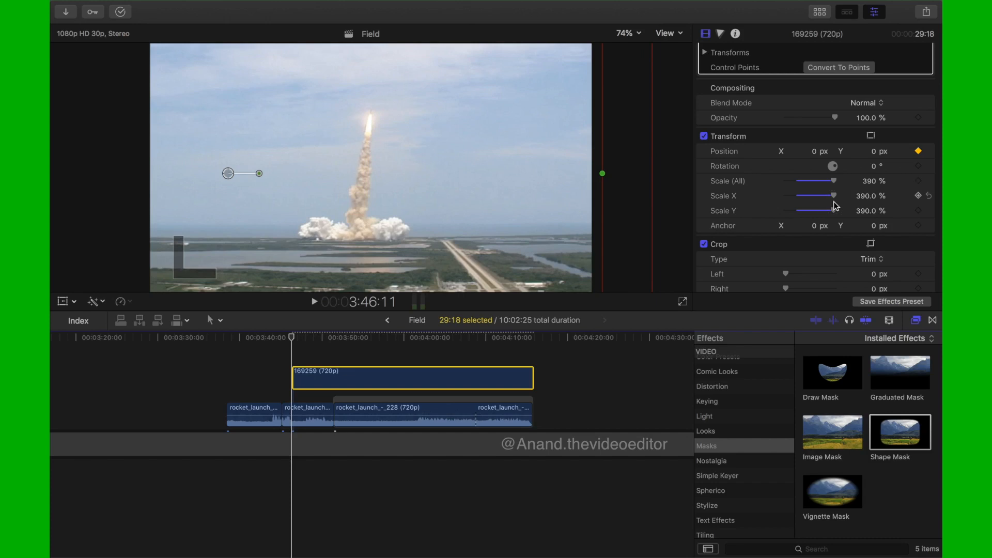
pyautogui.moveTo(835, 183); pyautogui.dragTo(842, 180)
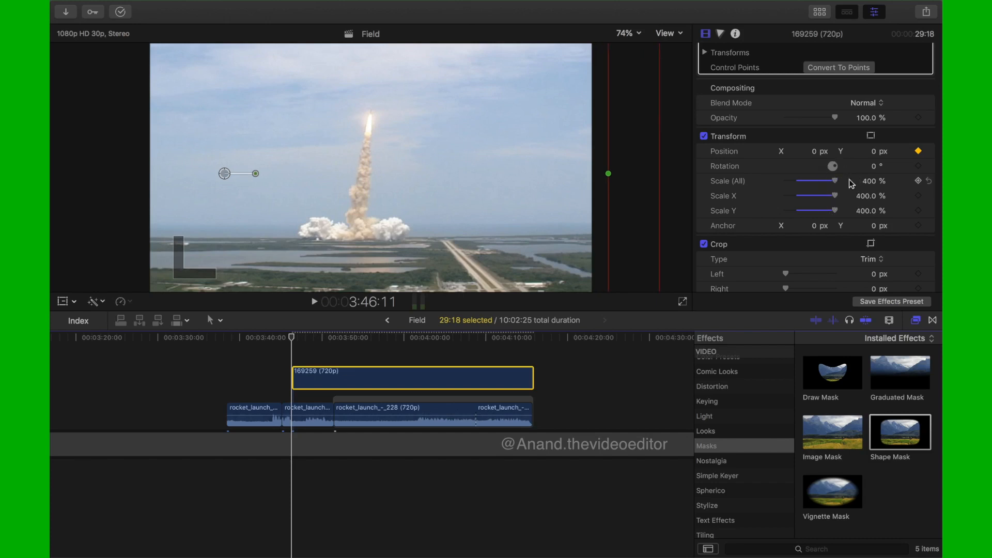
pyautogui.click(918, 181)
# Position the playhead at about 3:57:15 and reduce the TV clip's overall scale to 104% for the zoom-out's end keyframe
pyautogui.click(292, 340)
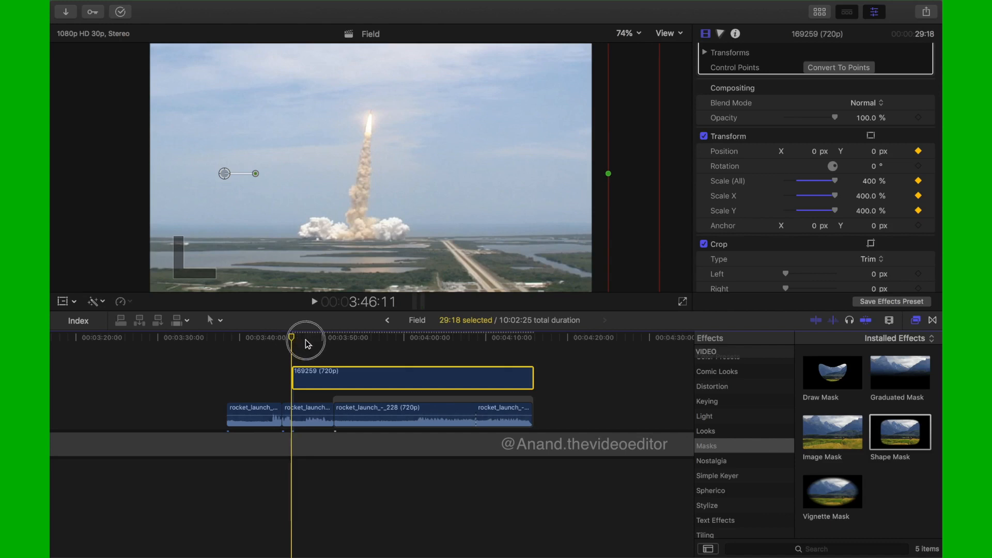
pyautogui.moveTo(309, 341); pyautogui.dragTo(385, 372)
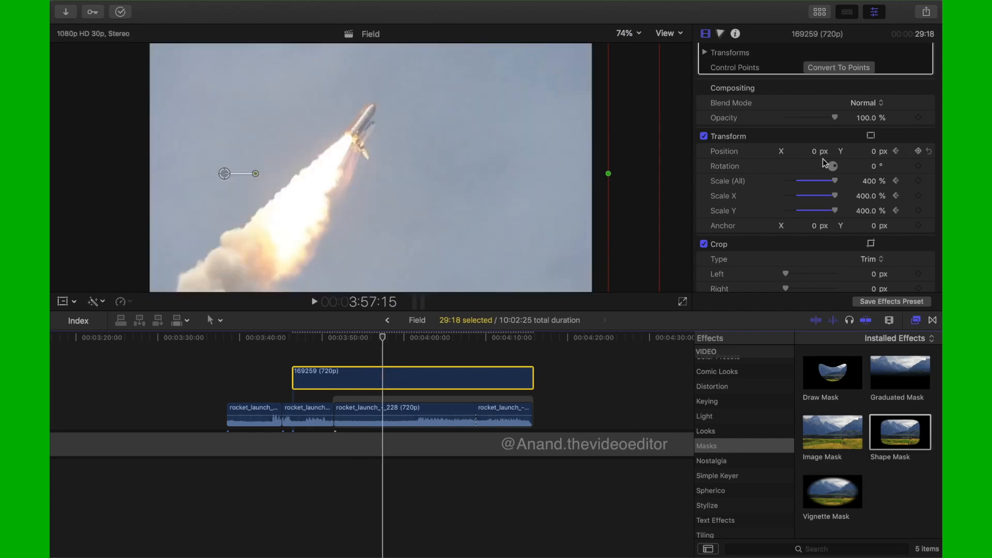
pyautogui.moveTo(835, 182); pyautogui.dragTo(800, 193)
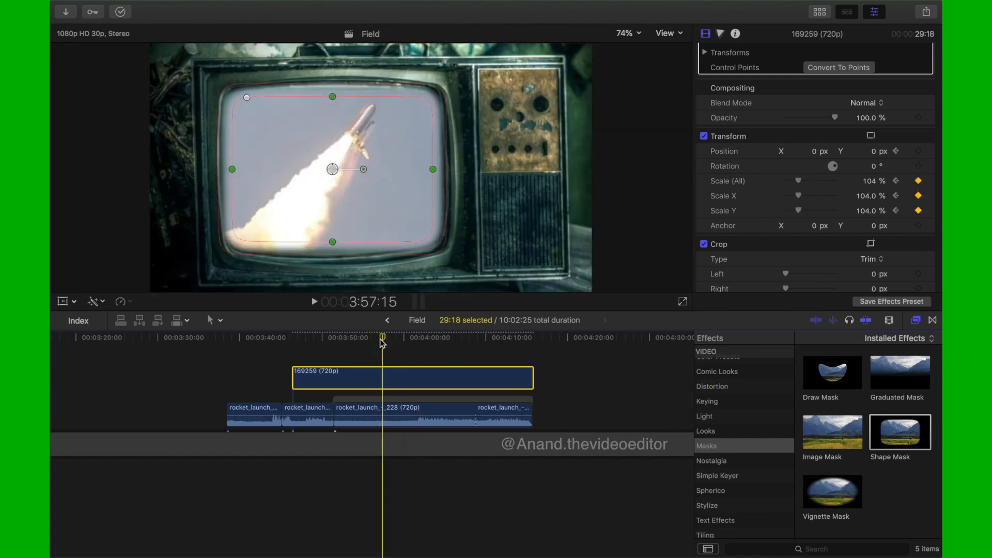
# Scrub through the zoom-out and play the sequence from the start of the first rocket clip to review the animation
pyautogui.moveTo(331, 337); pyautogui.dragTo(403, 354)
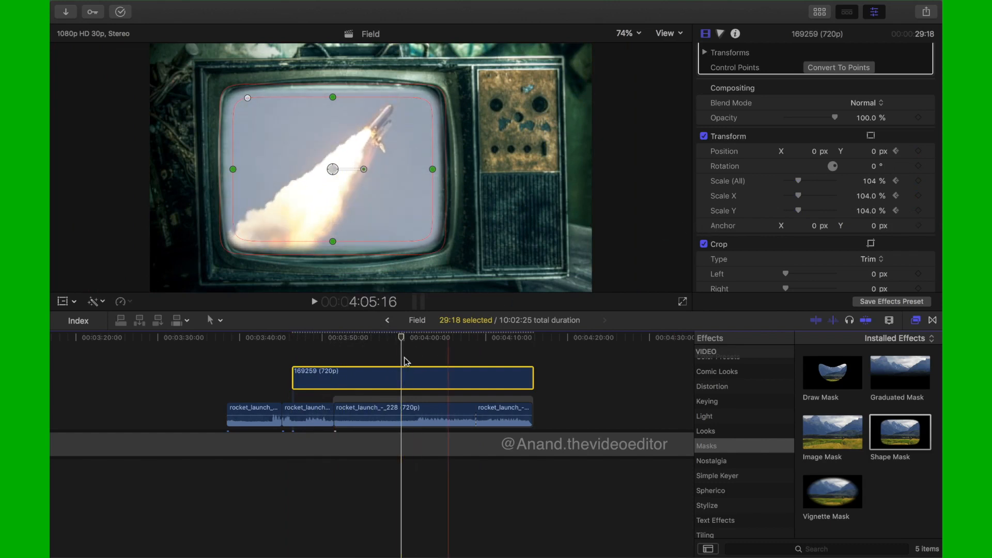
pyautogui.click(404, 360)
pyautogui.click(324, 360)
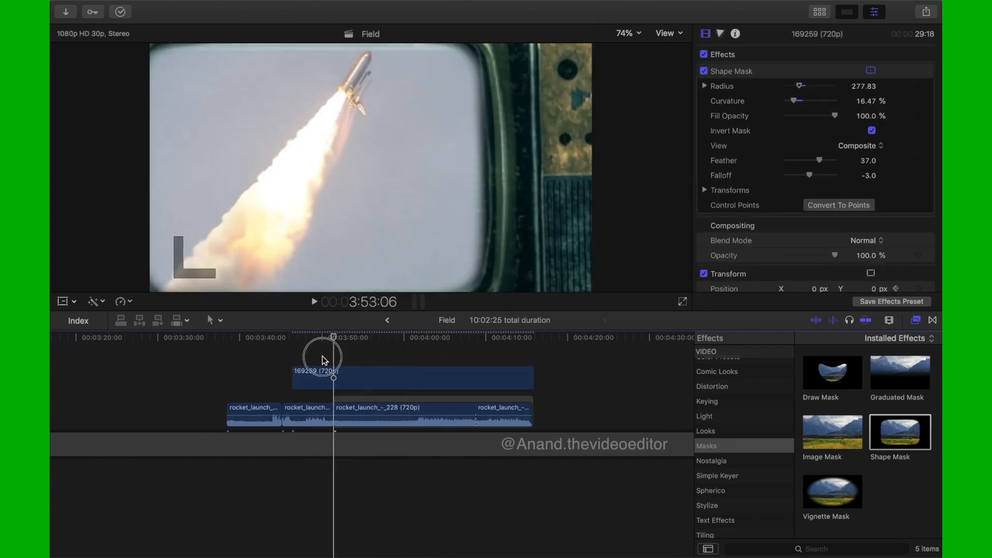
pyautogui.moveTo(324, 360); pyautogui.dragTo(281, 356)
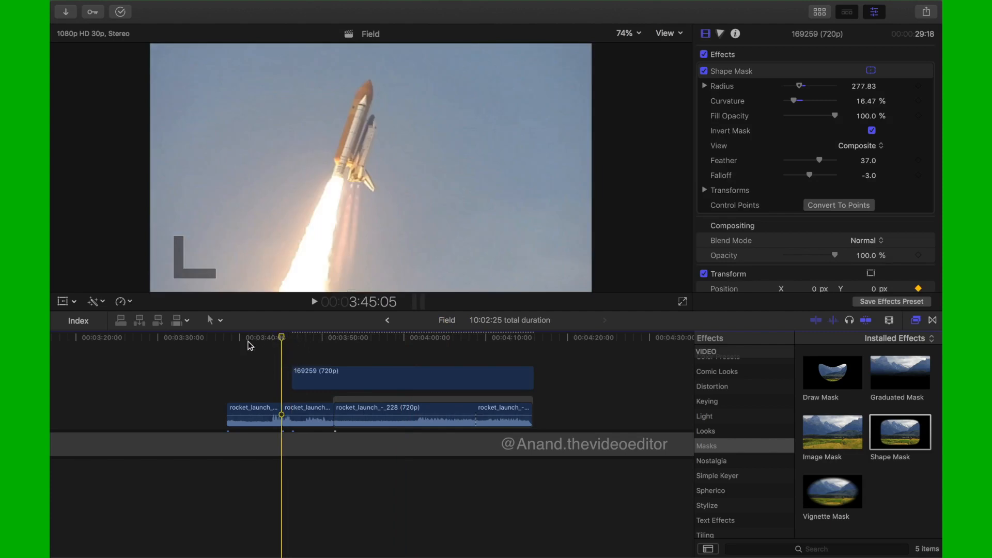
pyautogui.click(228, 339)
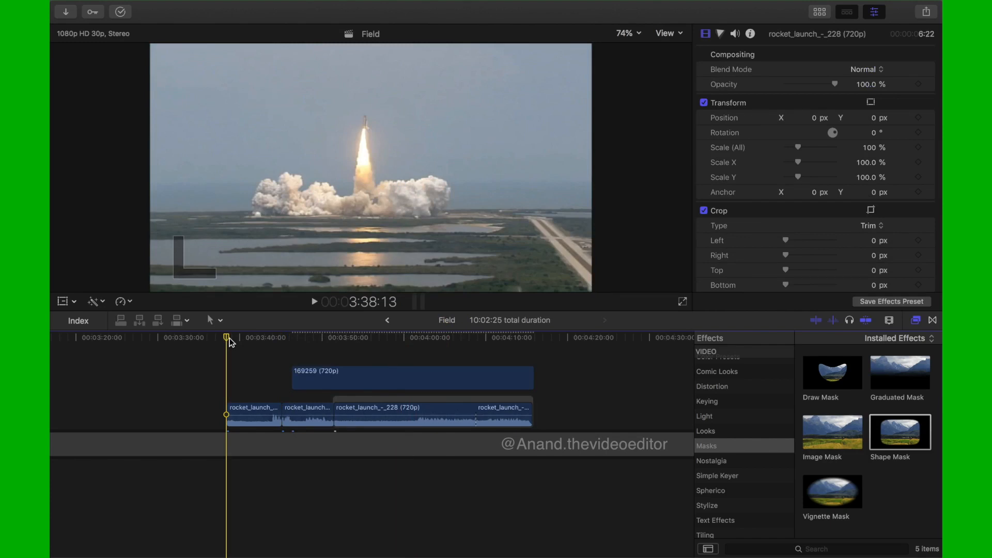
pyautogui.press('space')
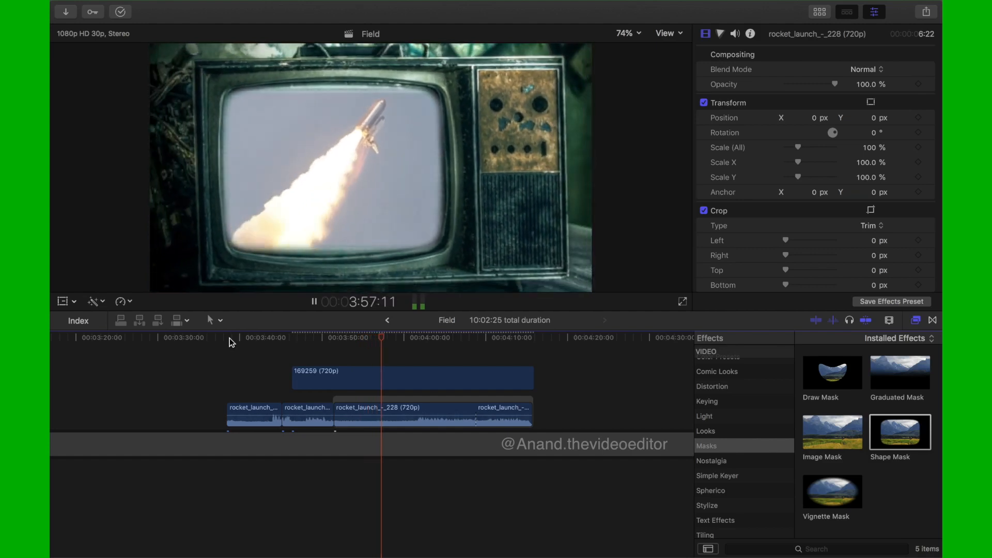
pyautogui.moveTo(407, 337); pyautogui.dragTo(436, 337)
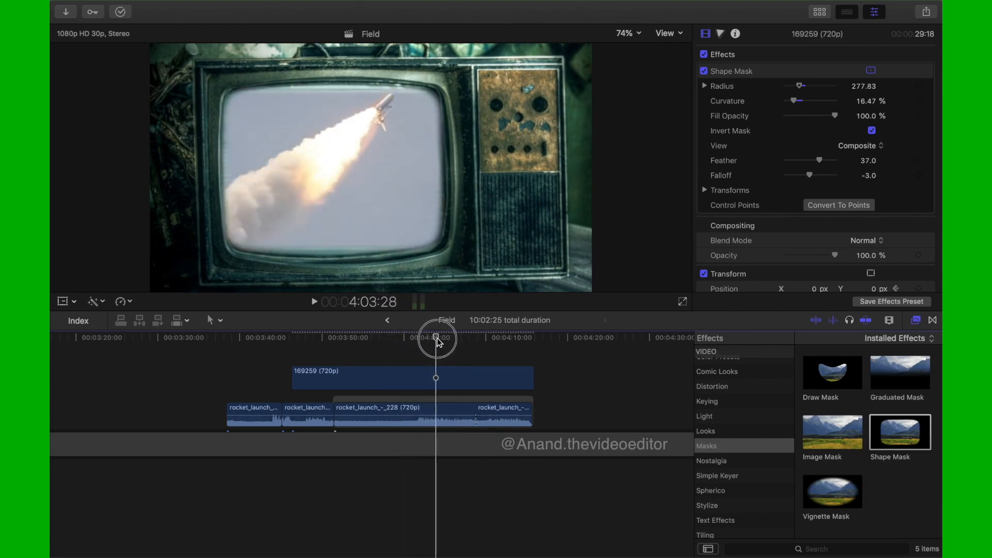